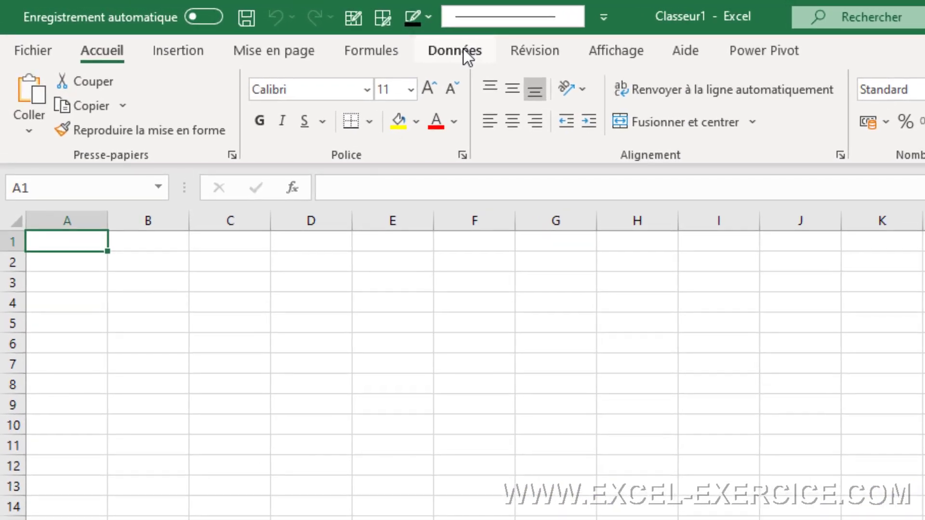
- Start a folder data import via Données > Obtenir des données > À partir d'un dossier
left_click(464, 49)
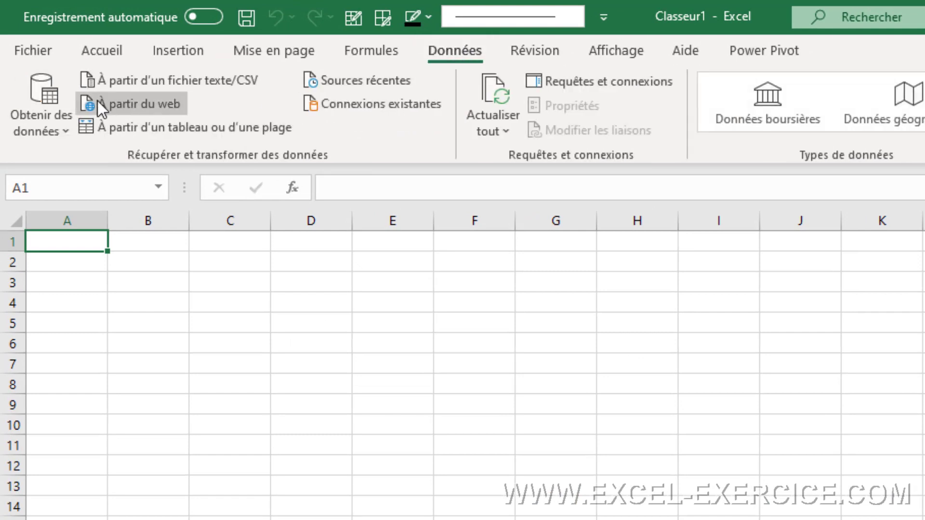
left_click(31, 117)
mouse_move(119, 168)
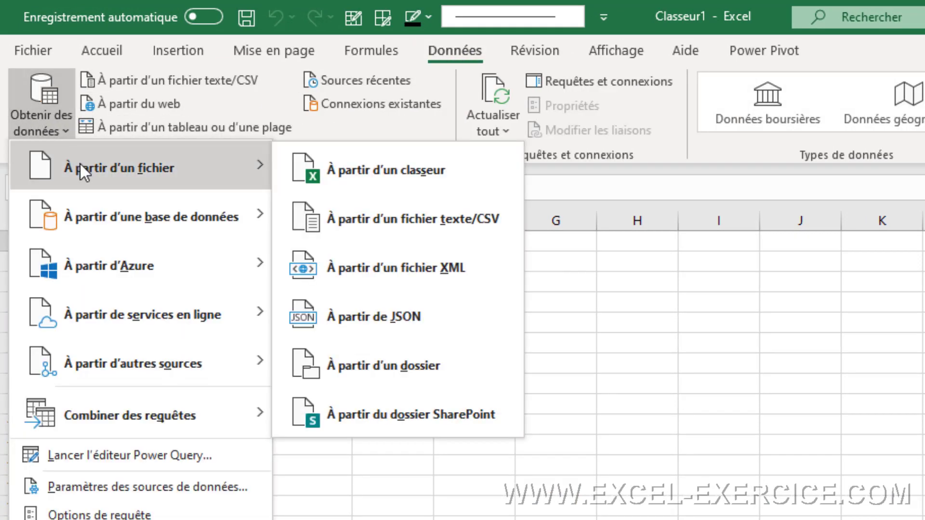
left_click(409, 372)
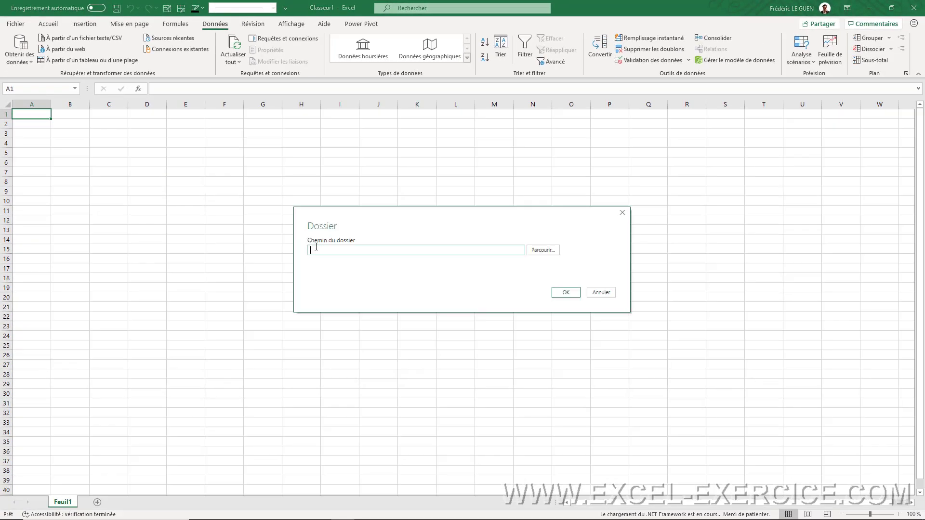
left_click(555, 251)
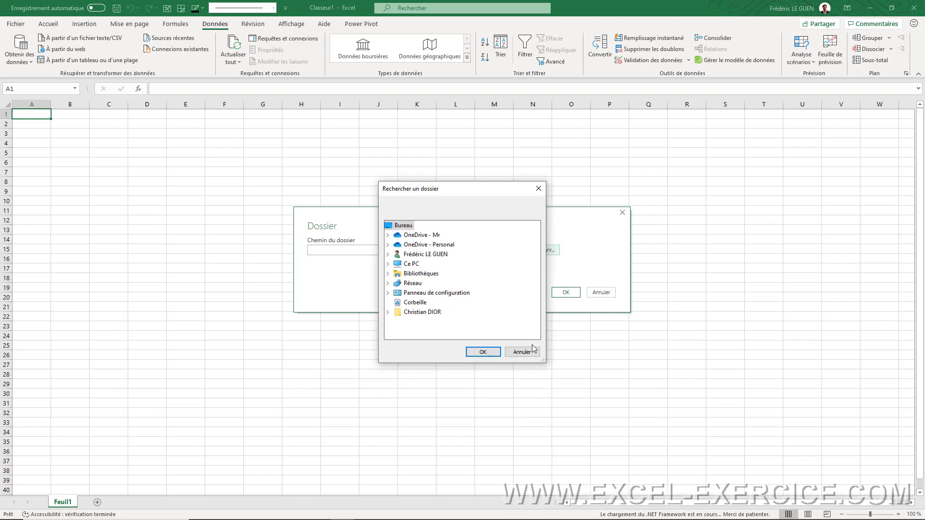
left_click(532, 352)
- Copy the Exemple 9 - Multi fichiers path from File Explorer and paste it as the folder path
key("alt+Tab")
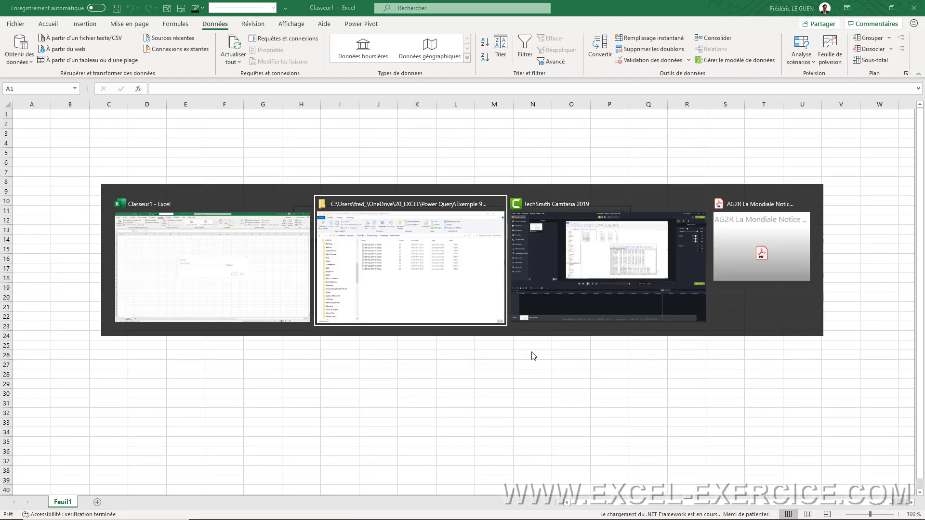
left_click(545, 182)
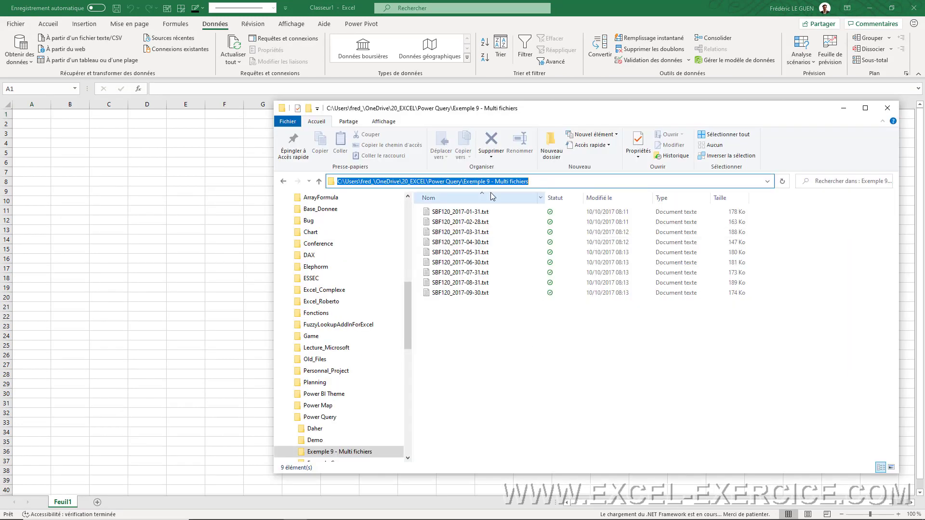
key("alt+Tab")
left_click(417, 249)
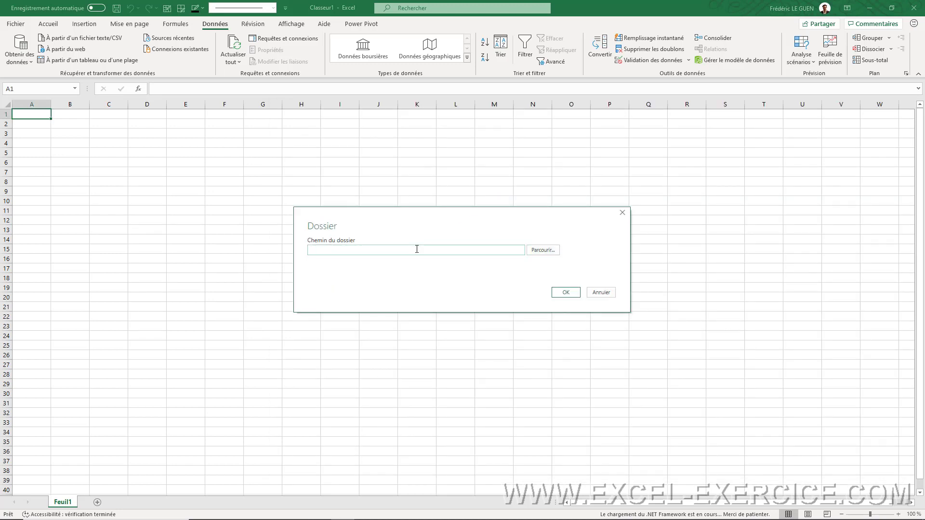
type("C:\\Users\\fred_\\OneDrive\\20_EXCEL\\Power Query\\Exemple 9 - Multi fichiers")
- Confirm the folder path and open the nine-file listing with Transformer les données
left_click(567, 293)
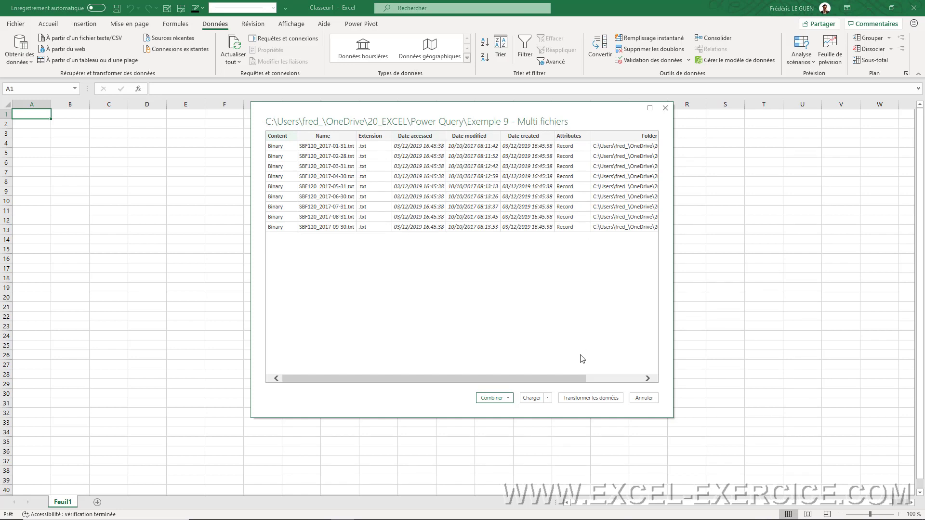
left_click(586, 404)
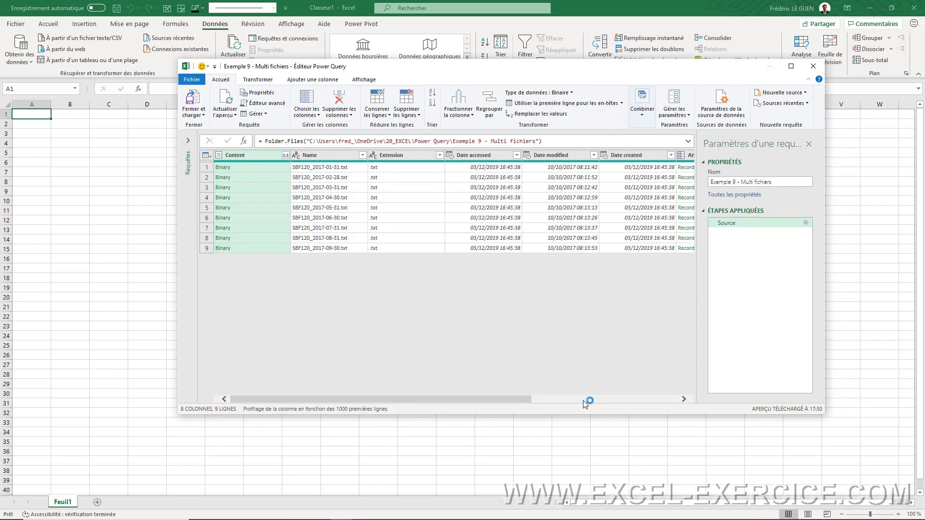
- Remove every column except Content from the file listing
mouse_move(487, 397)
left_mouse_down()
mouse_move(623, 410)
mouse_move(431, 404)
left_mouse_up()
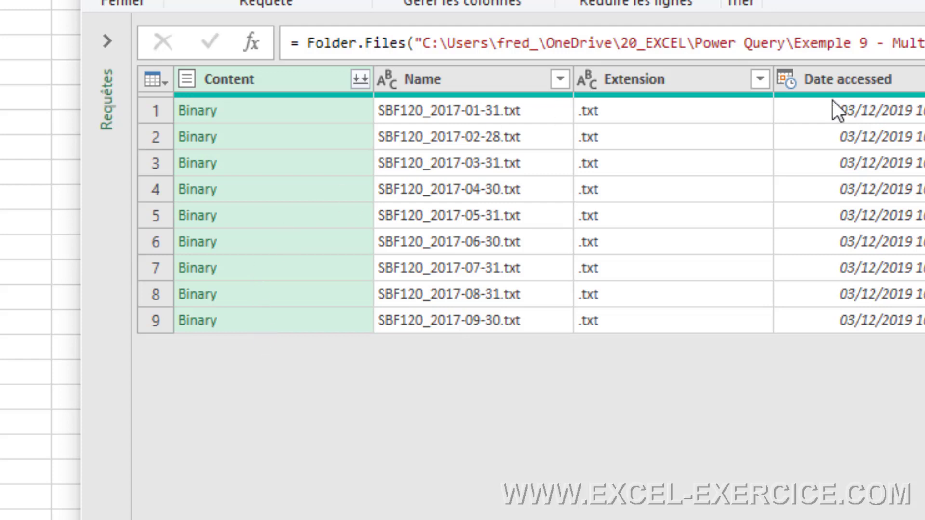
right_click(290, 84)
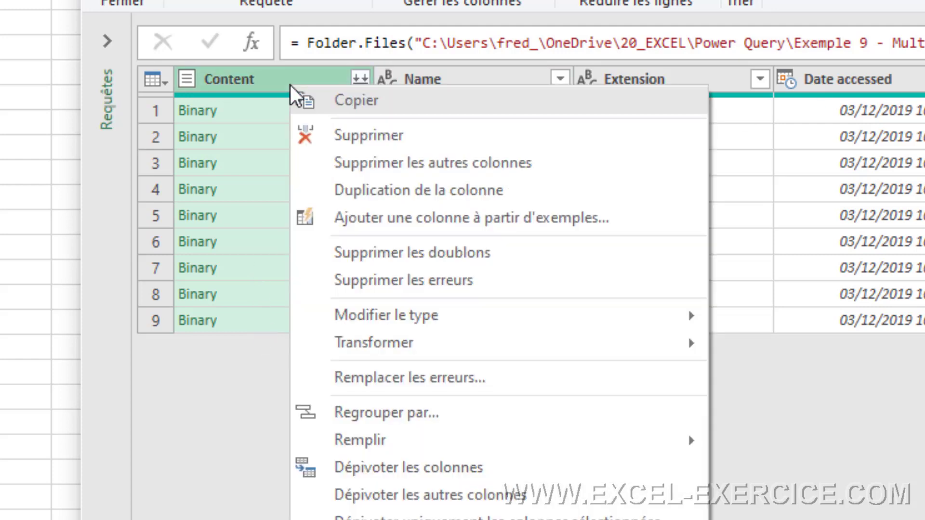
left_click(333, 156)
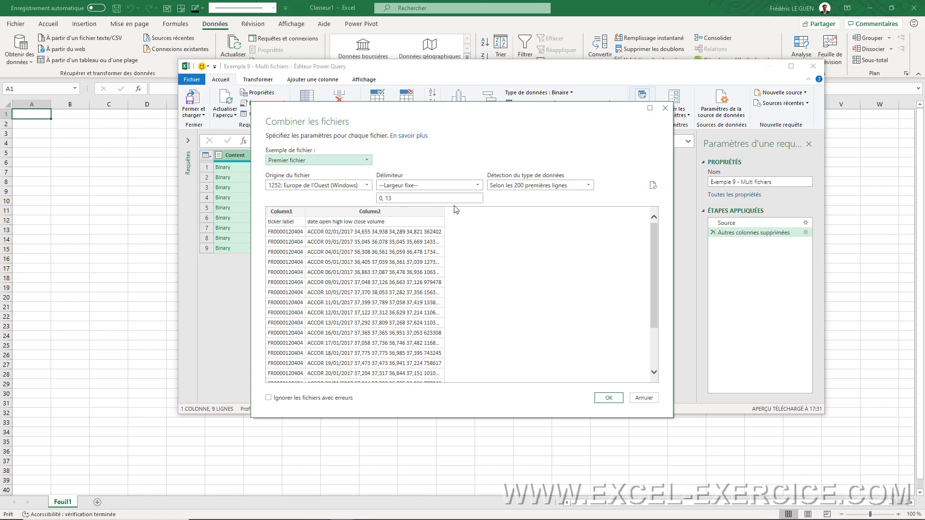
- Combine the files using Tabulation as the delimiter
left_click(477, 186)
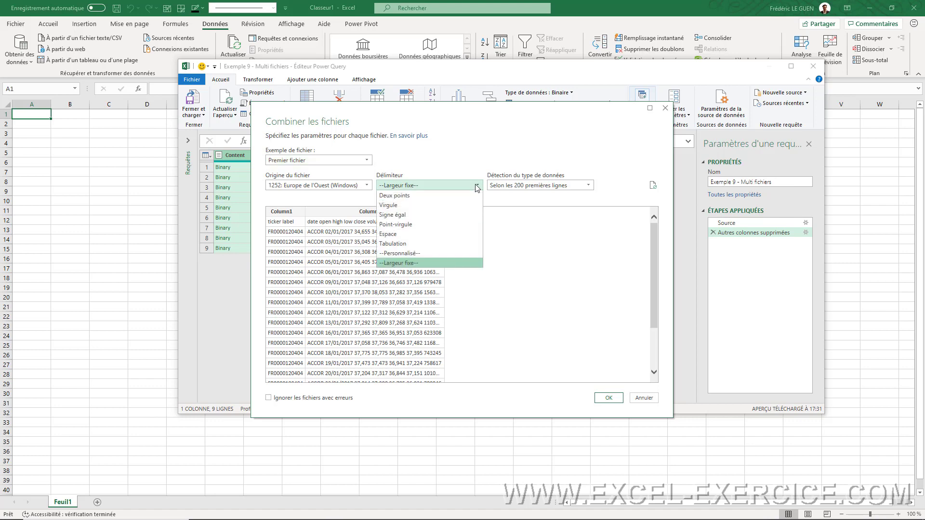
left_click(429, 243)
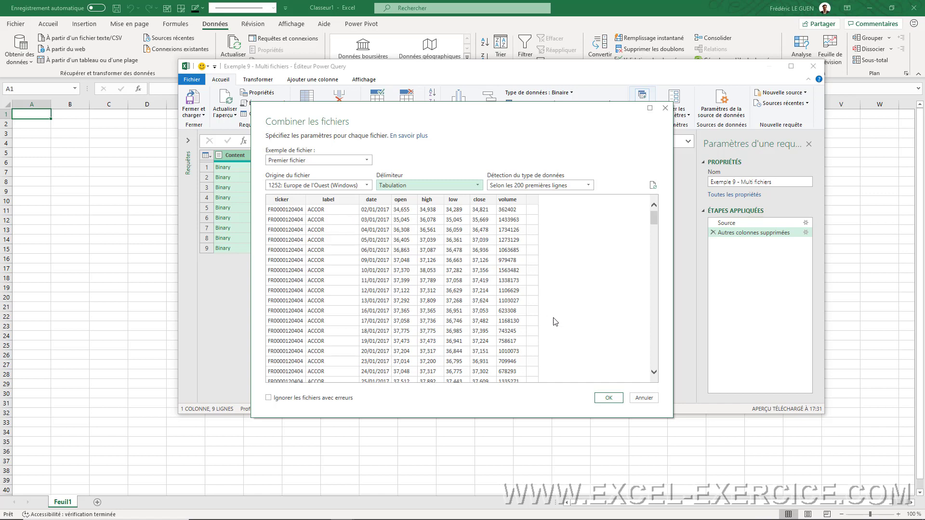
left_click(609, 398)
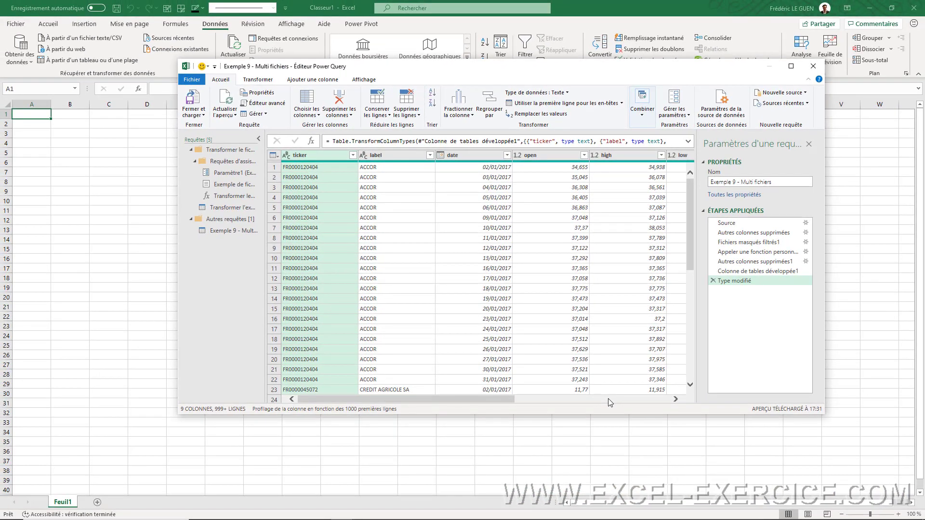
- Load the combined query to Feuil2, check the date filter's months, then switch to Notepad++
left_click(194, 96)
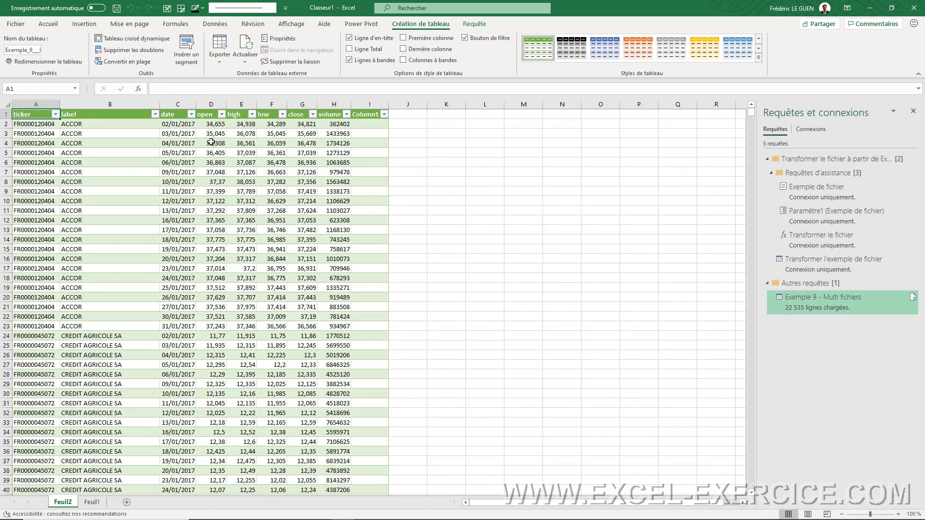
left_click(192, 115)
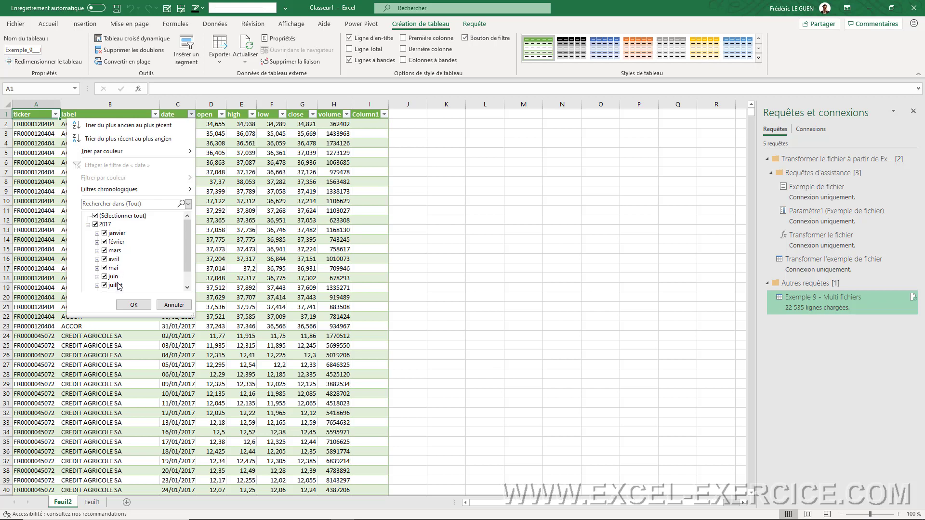
left_click(169, 305)
key("alt+Tab")
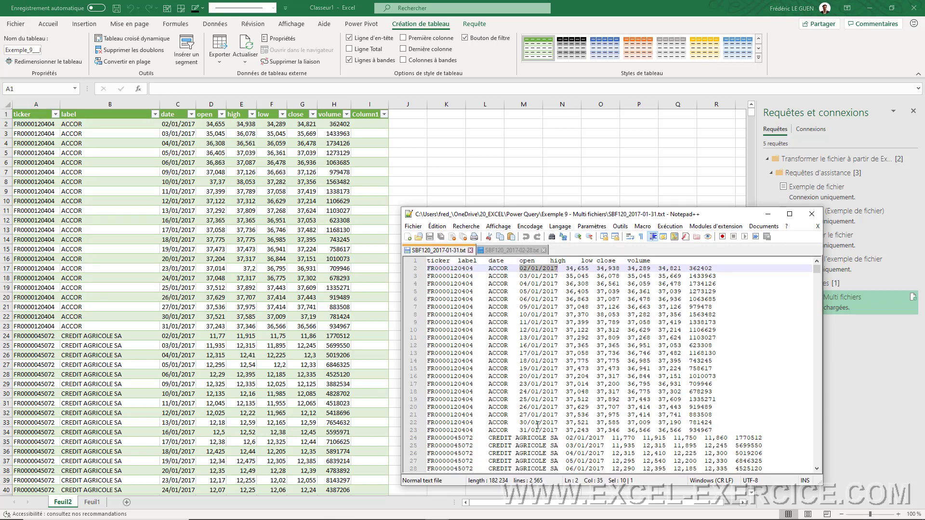
- Show the SBF120_2017-02-28.txt file in Notepad++
left_click(516, 251)
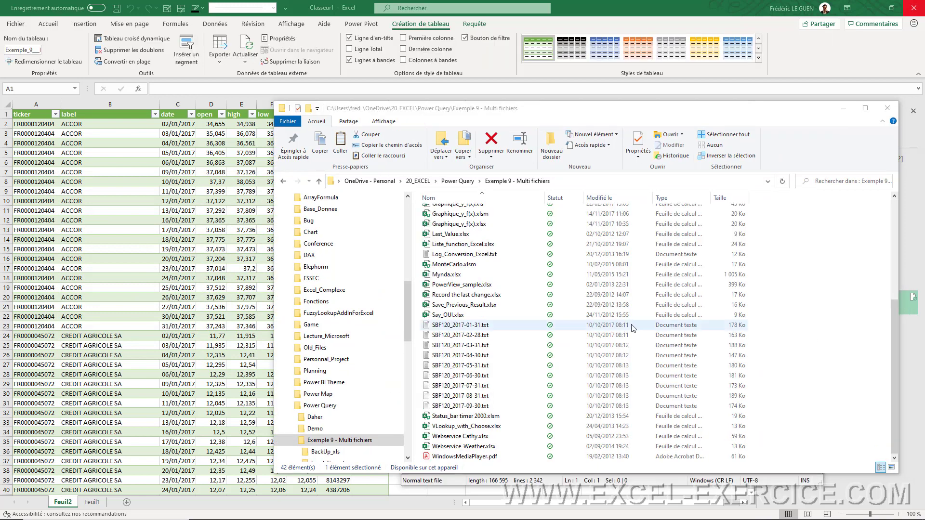
- Scroll the Exemple 9 - Multi fichiers folder listing back to the top to review its 42 items
scroll(469, 401, "up", 2)
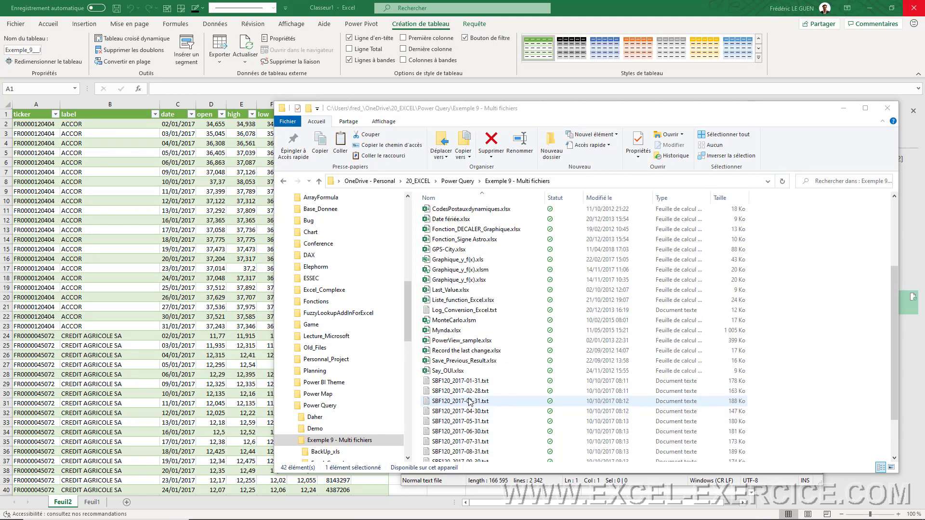
scroll(470, 401, "up", 2)
scroll(470, 401, "up", 2)
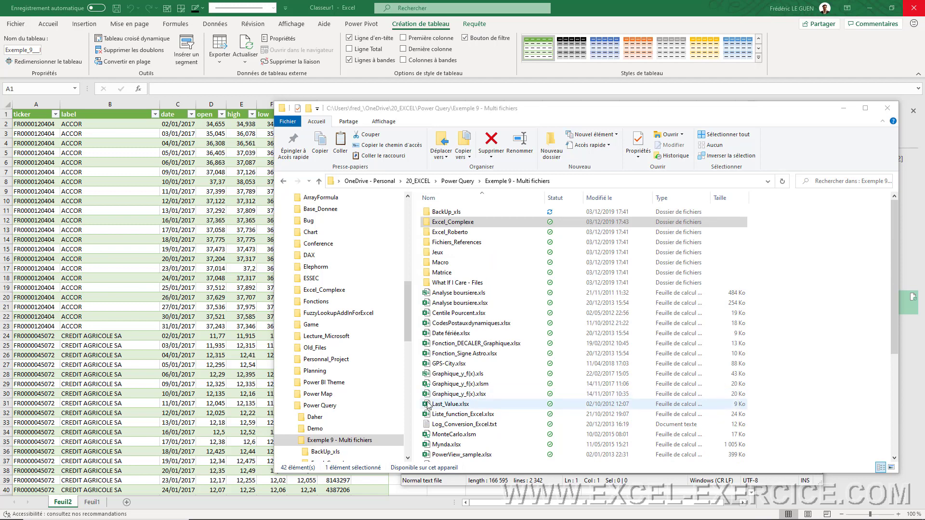
- Create a new blank workbook and start a folder data import
left_click(601, 13)
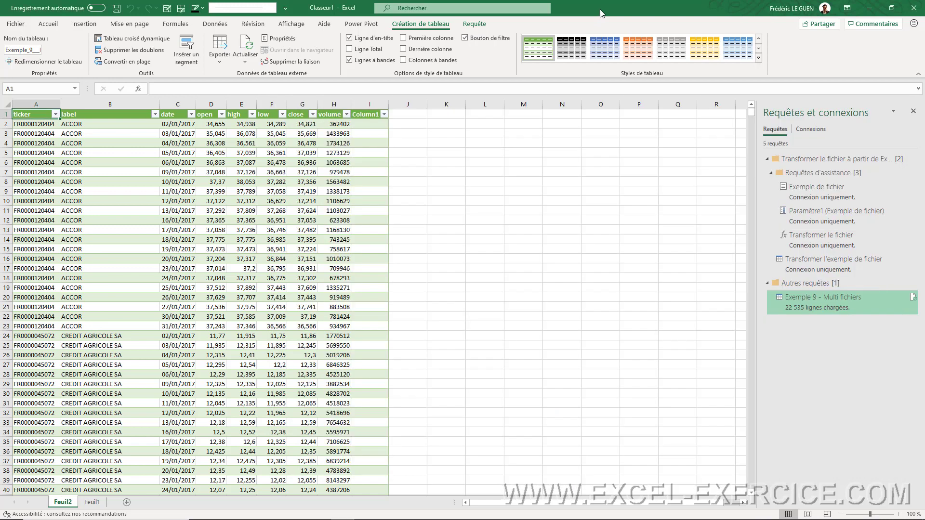
key("ctrl+n")
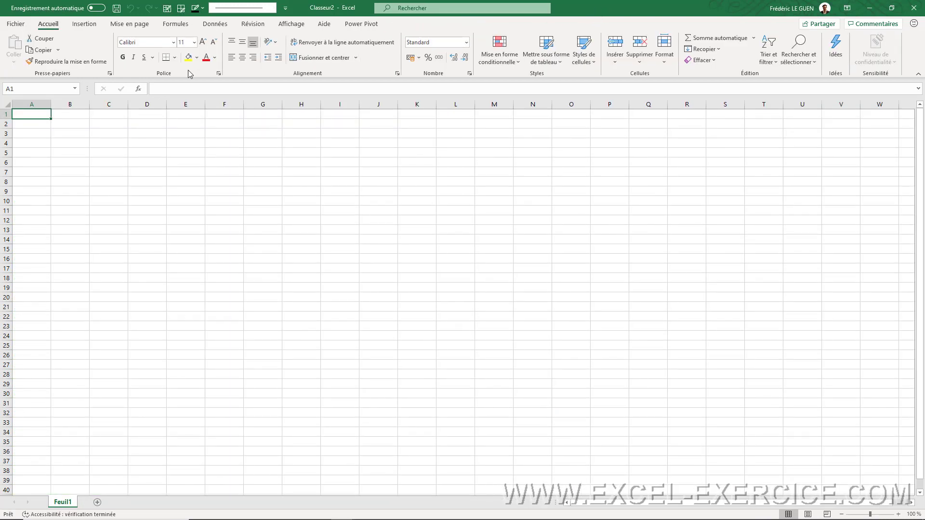
left_click(215, 24)
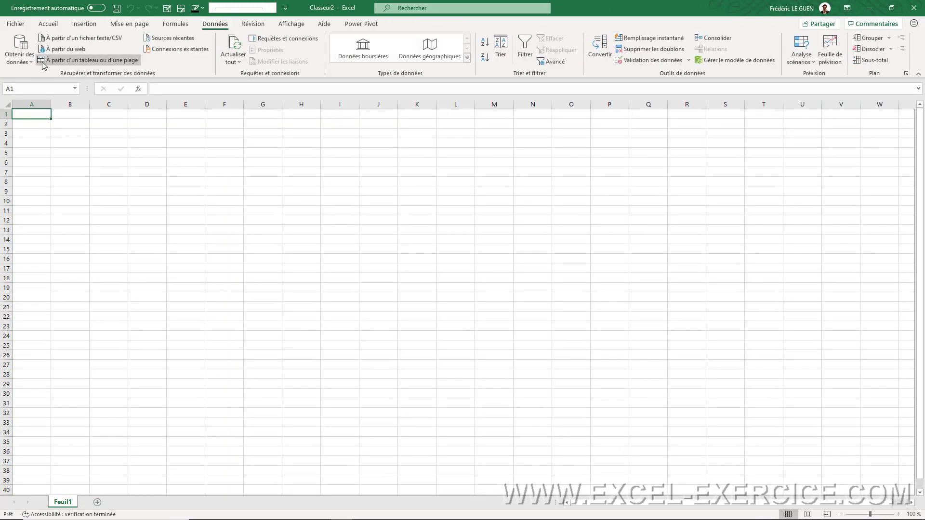
left_click(21, 60)
mouse_move(65, 80)
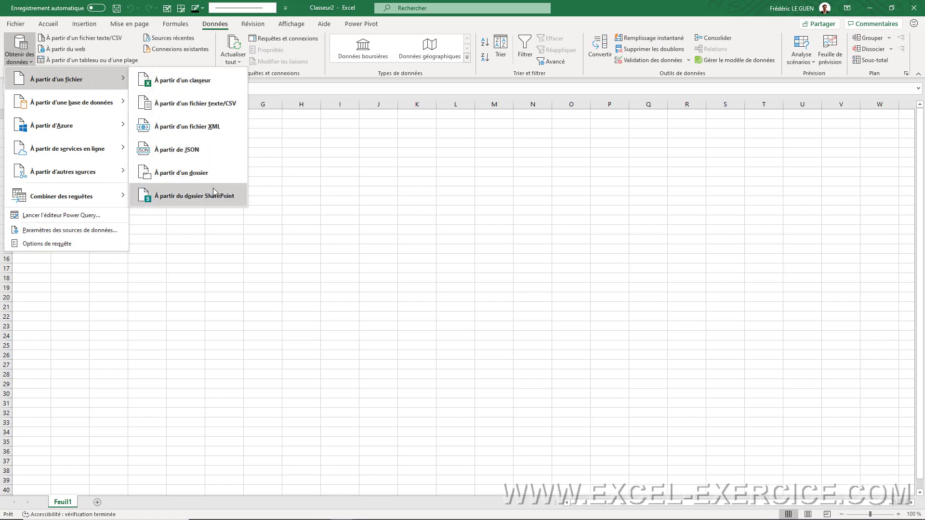
left_click(210, 181)
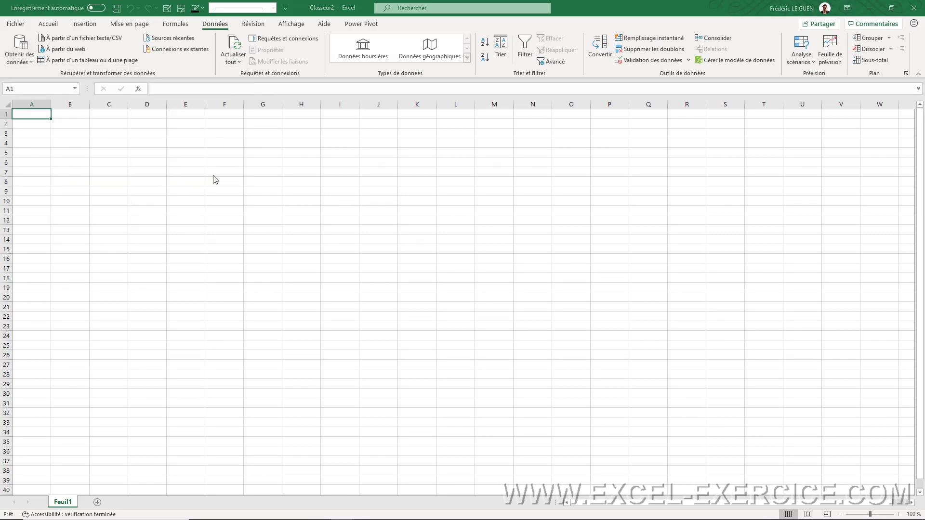
- Paste the Exemple 9 - Multi fichiers path and review its 274-file listing in Power Query
left_click(340, 249)
type("C:\\Users\\fred_\\OneDrive\\20_EXCEL\\Power Query\\Exemple 9 - Multi fichiers")
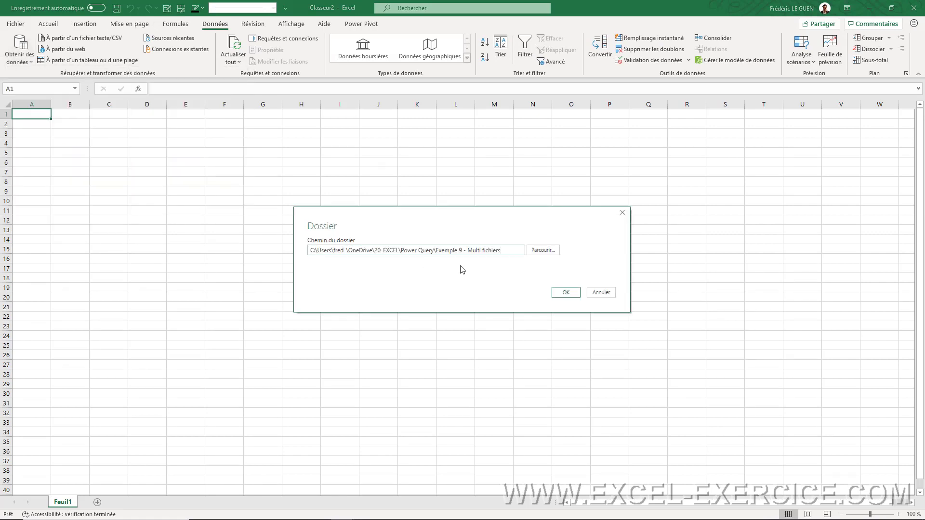
left_click(564, 293)
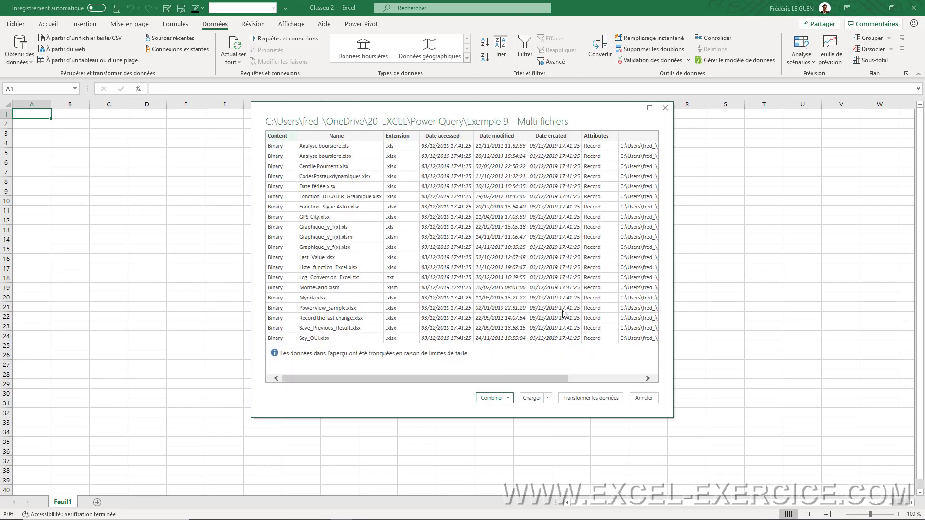
left_click(593, 399)
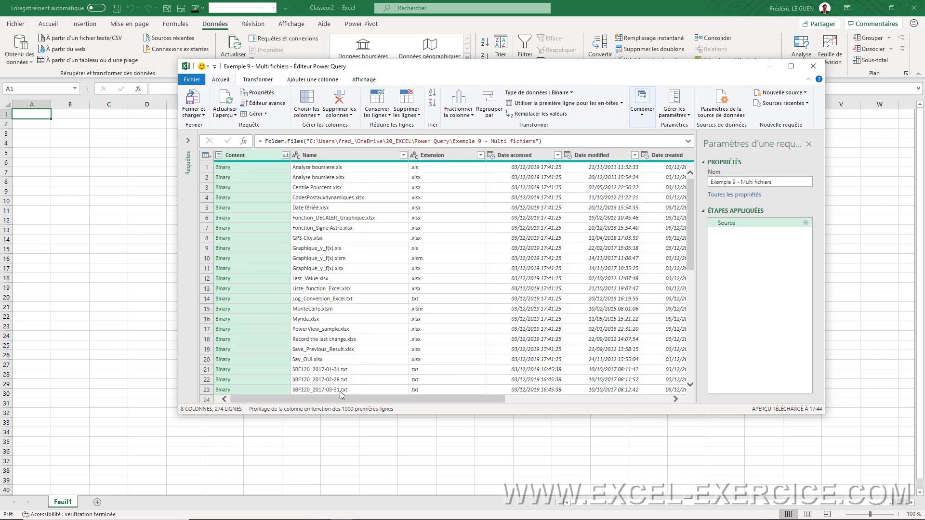
scroll(331, 346, "down", 2)
scroll(331, 346, "down", 2)
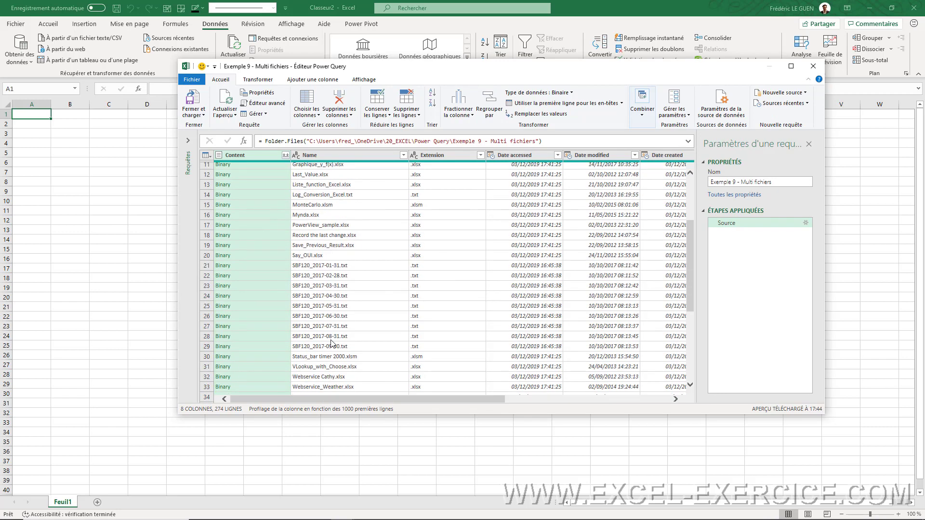
scroll(331, 346, "down", 2)
scroll(331, 343, "down", 2)
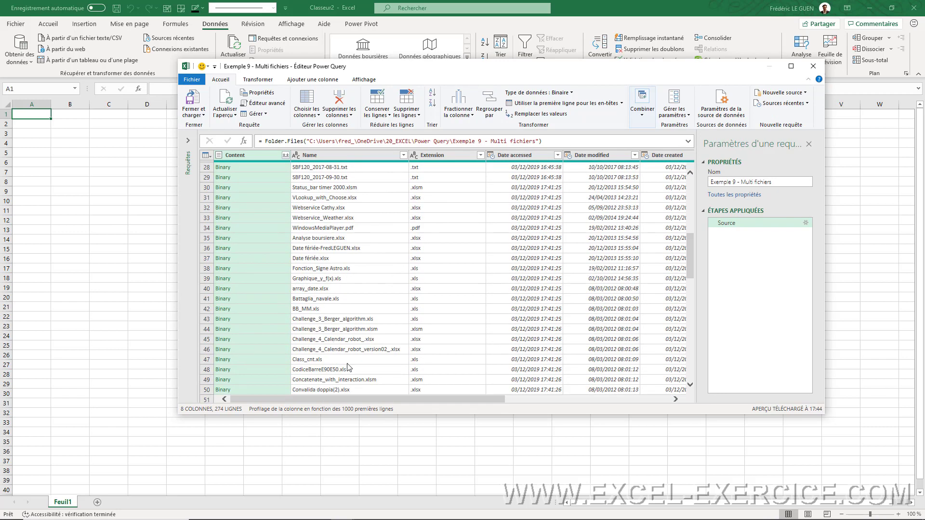
- Move the Folder Path column ahead of Attributes and widen it
left_click_drag(380, 399, 581, 424)
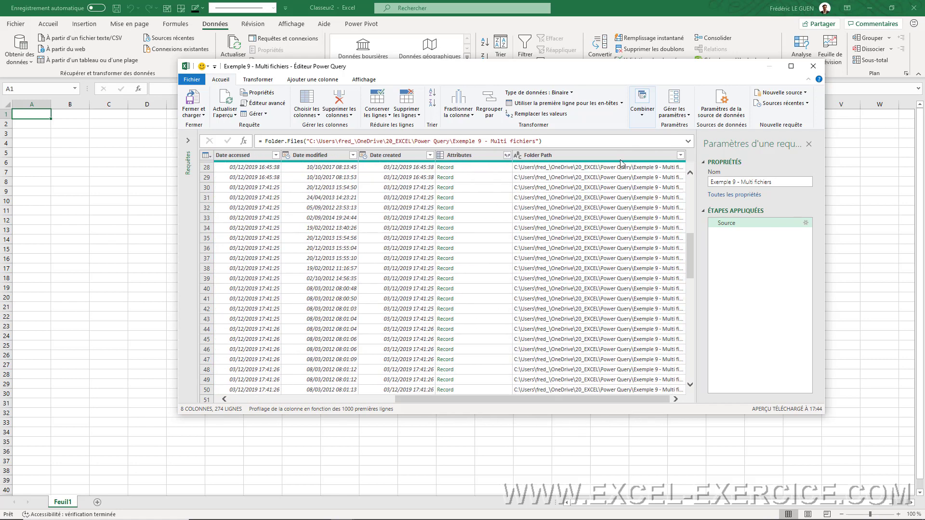
left_click_drag(617, 160, 445, 164)
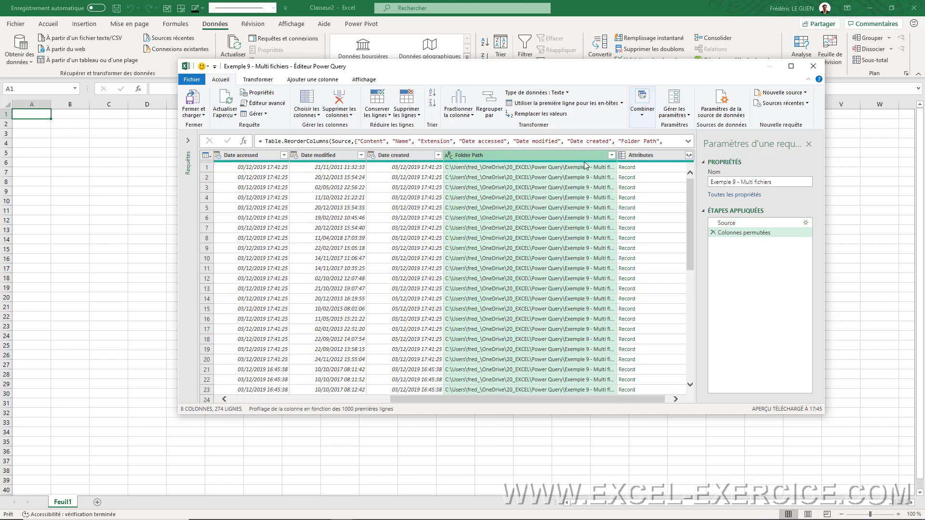
left_click_drag(619, 155, 676, 157)
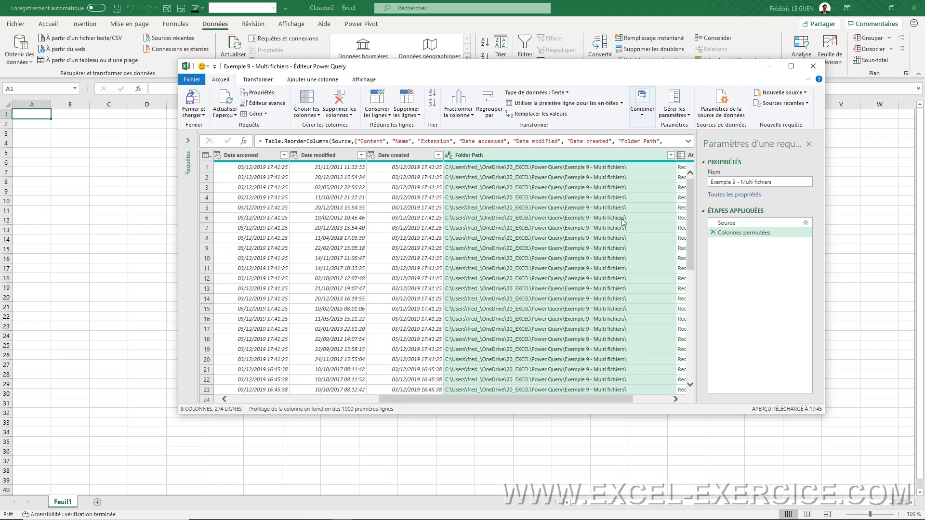
- Scroll down the listing to reveal files from subfolders like BackUp_xls and Jeux
scroll(623, 222, "down", 3)
scroll(626, 229, "down", 3)
scroll(632, 237, "down", 3)
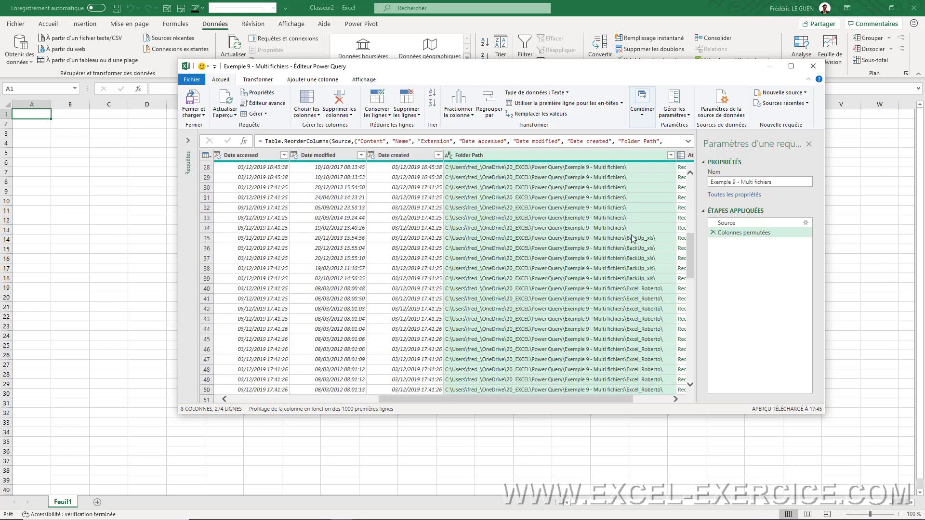
scroll(632, 238, "down", 3)
scroll(633, 238, "down", 3)
scroll(633, 238, "down", 3)
scroll(633, 238, "down", 3)
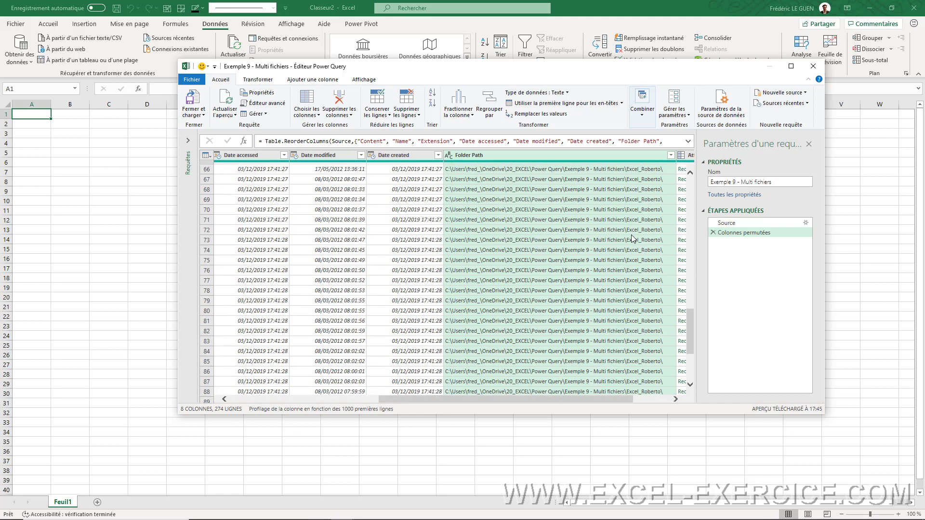
scroll(633, 238, "down", 5)
scroll(633, 238, "down", 5)
scroll(633, 238, "down", 5)
scroll(632, 238, "down", 5)
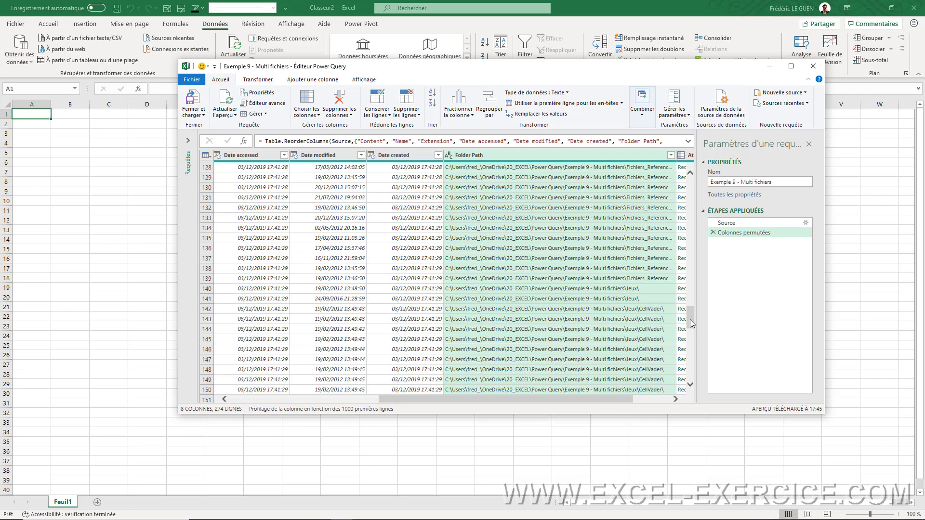
left_click_drag(690, 318, 675, 173)
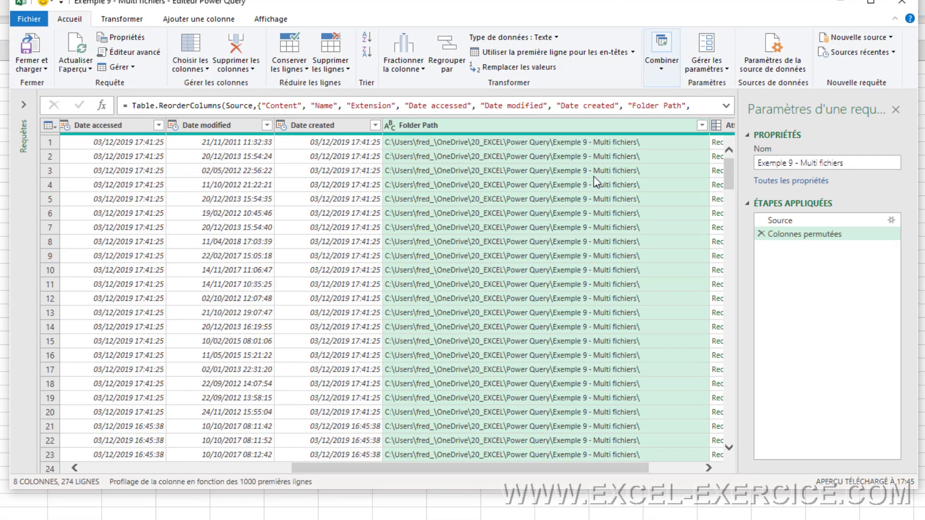
- Filter Folder Path to equal the main Exemple 9 folder, leaving 34 files
right_click(512, 173)
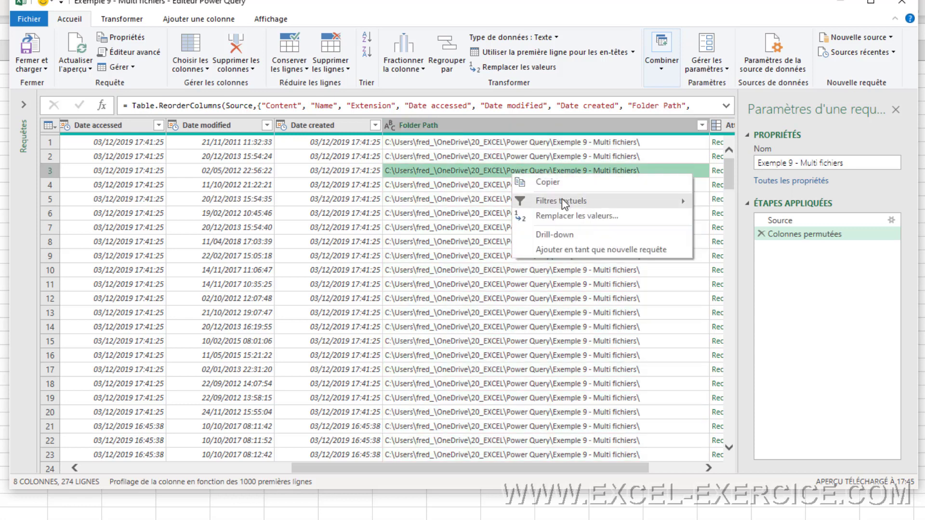
mouse_move(561, 201)
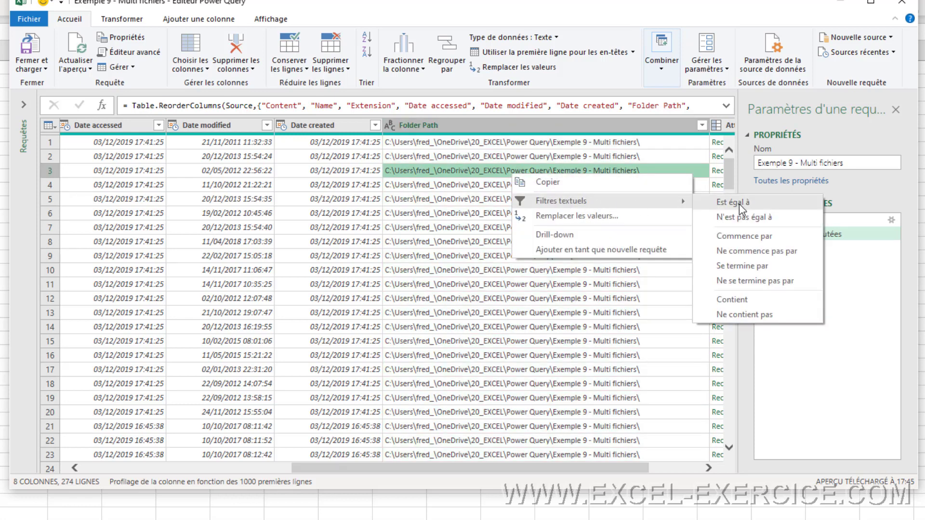
left_click(739, 204)
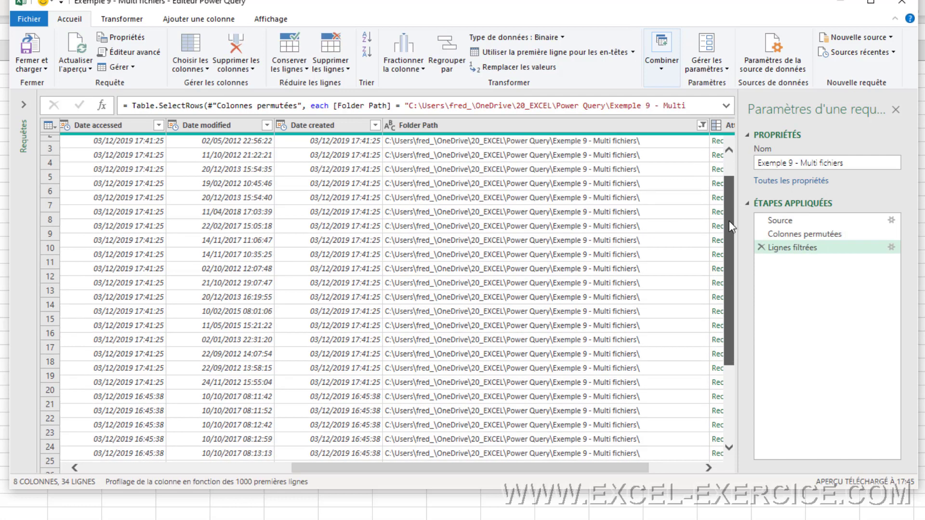
mouse_move(730, 199)
left_mouse_down()
mouse_move(739, 314)
mouse_move(732, 181)
left_mouse_up()
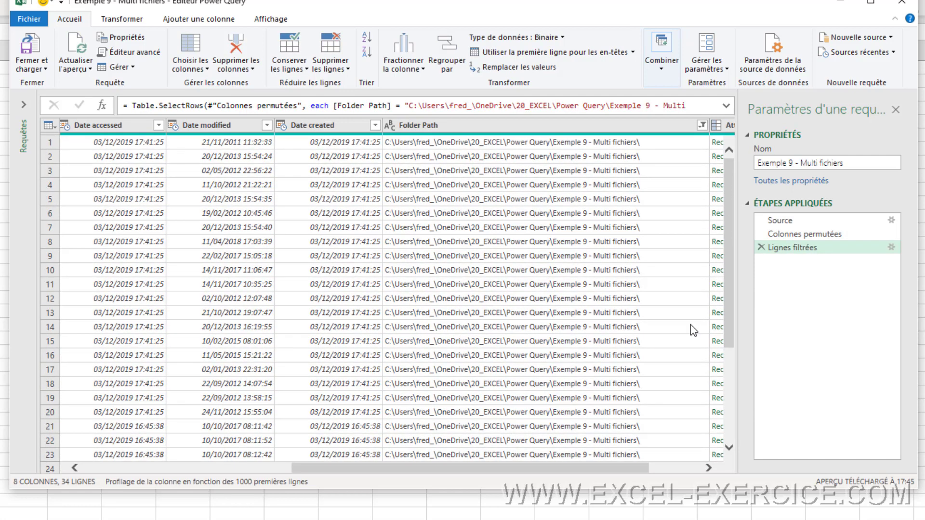
left_click_drag(636, 465, 400, 469)
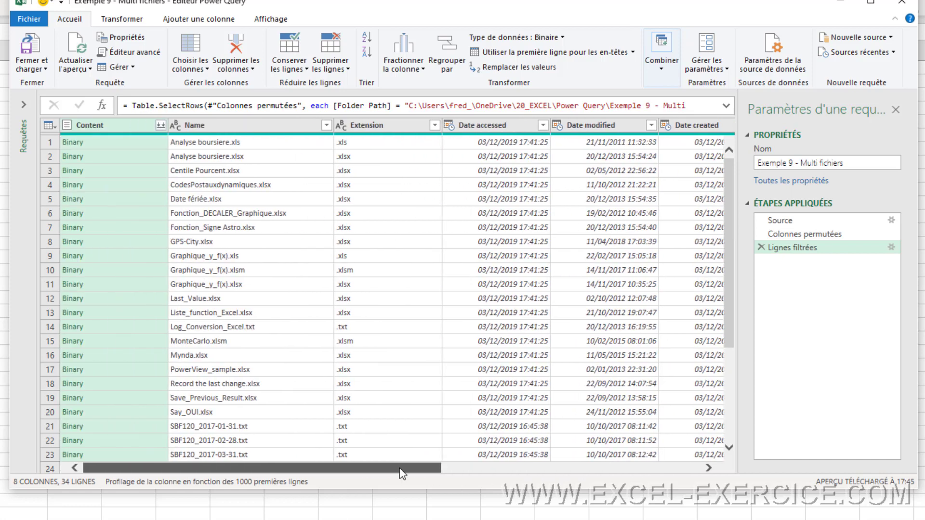
scroll(268, 263, "down", 2)
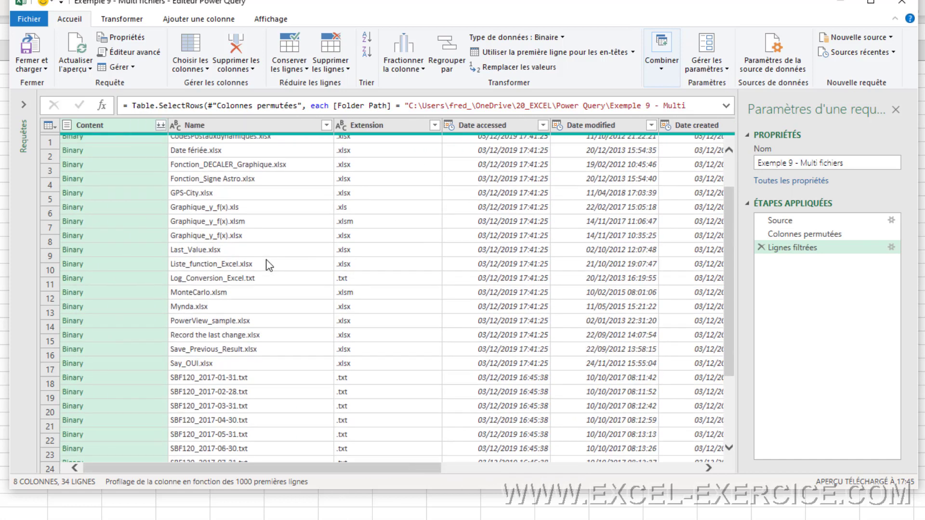
scroll(268, 263, "down", 3)
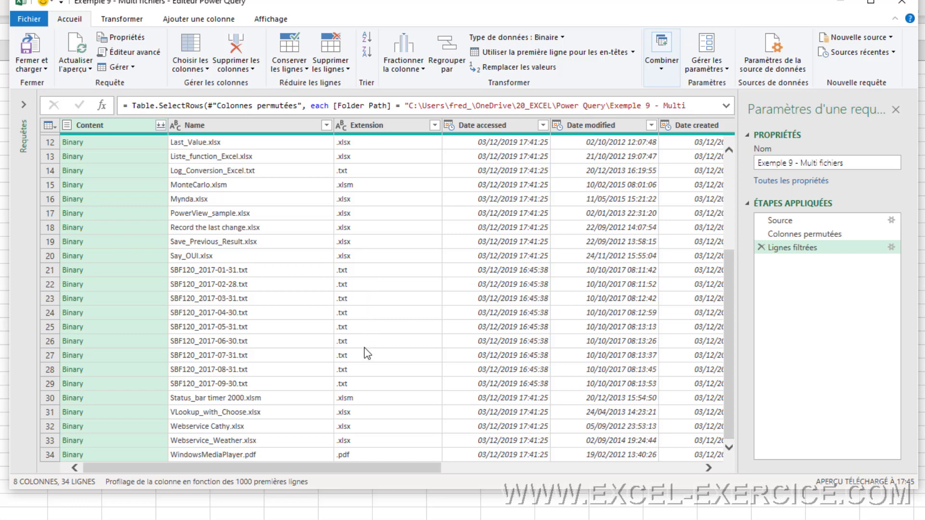
- Filter the Extension column to rows equal to .txt, leaving 10 text files
right_click(357, 272)
mouse_move(406, 299)
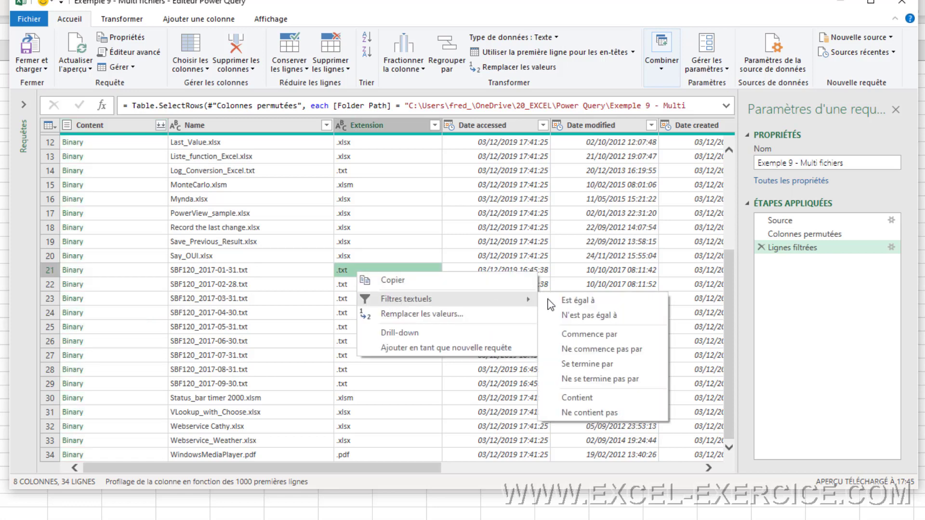
left_click(564, 301)
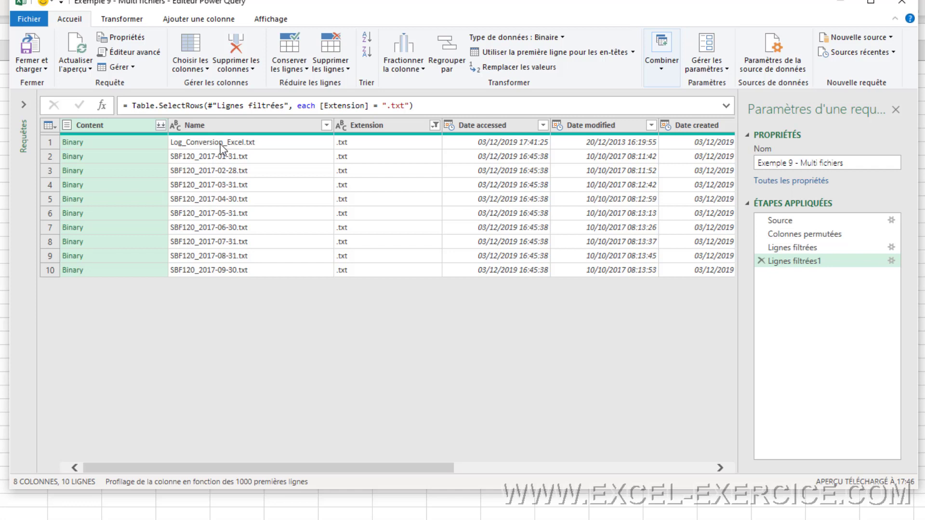
- Add a 'Commence par' Name filter trimmed to "SBF120", then keep only the Content column
right_click(192, 165)
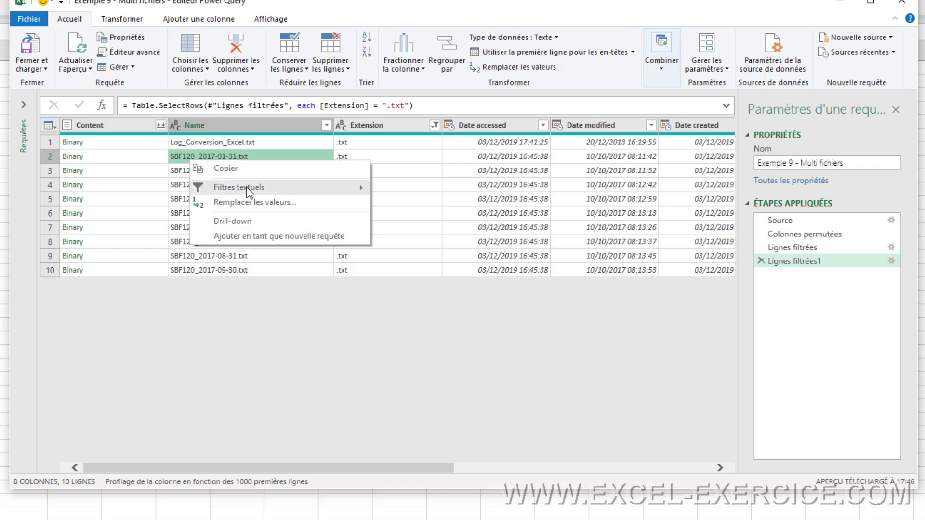
mouse_move(239, 187)
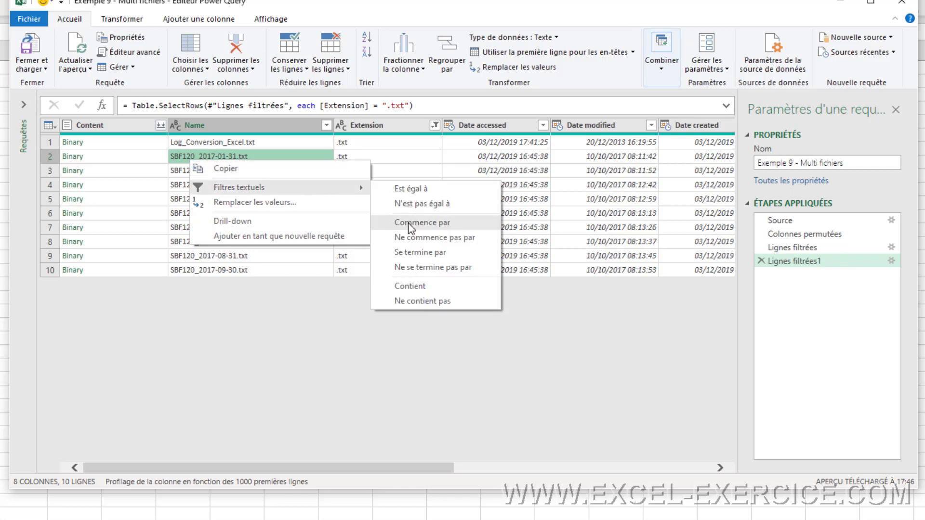
left_click(409, 223)
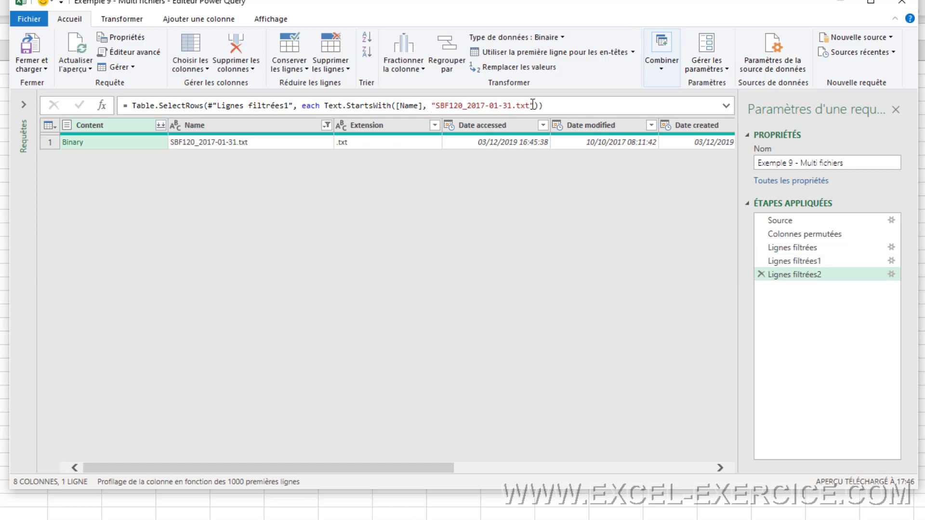
left_click_drag(533, 104, 465, 107)
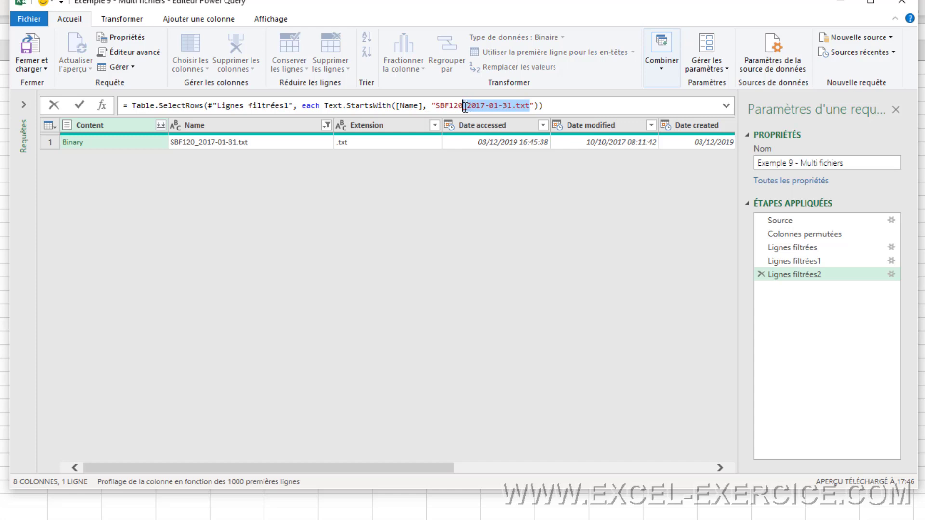
key("BackSpace")
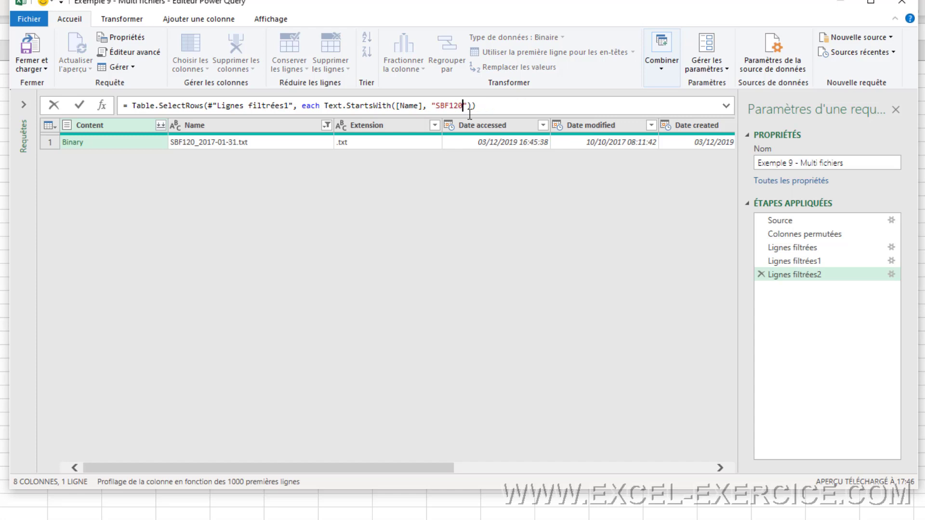
left_click(80, 107)
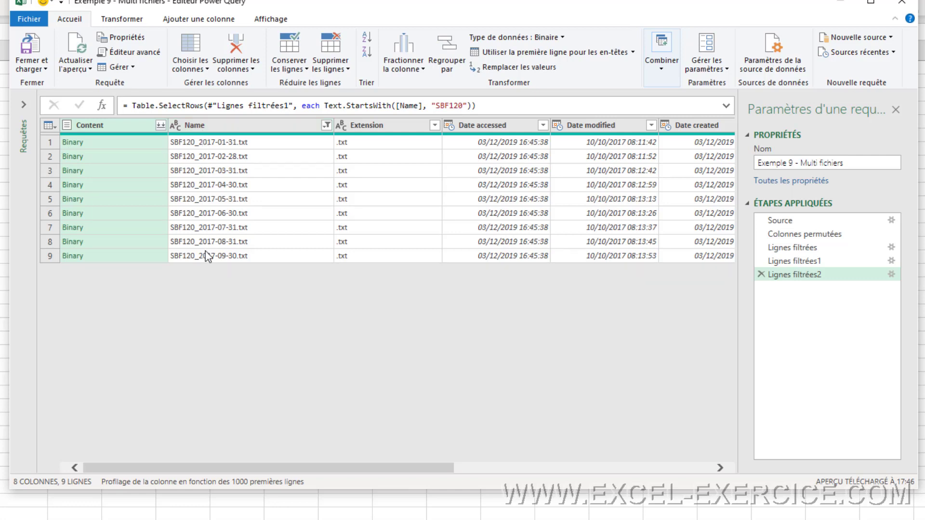
right_click(118, 126)
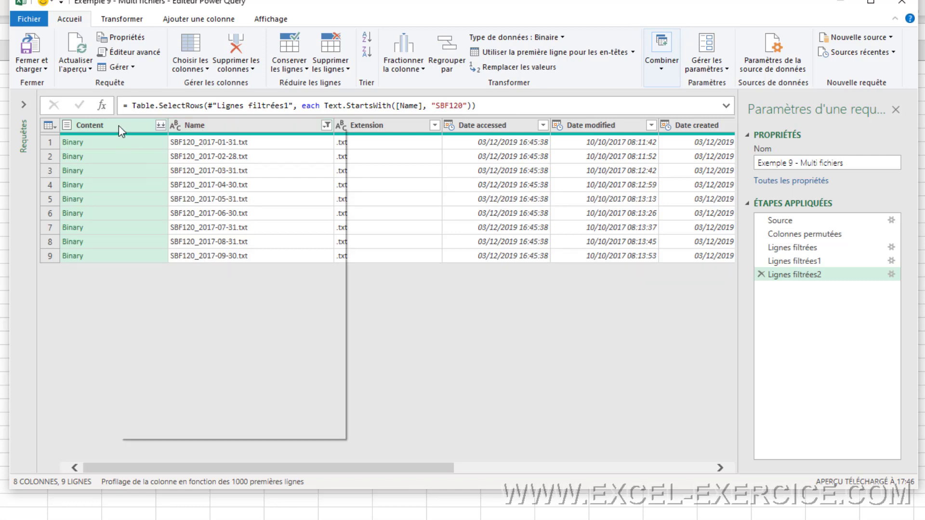
left_click(151, 168)
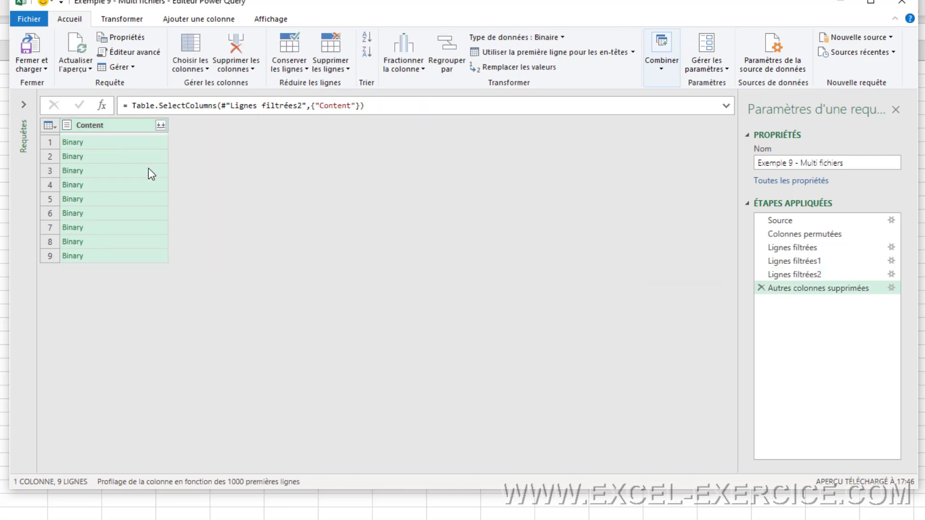
left_click(162, 126)
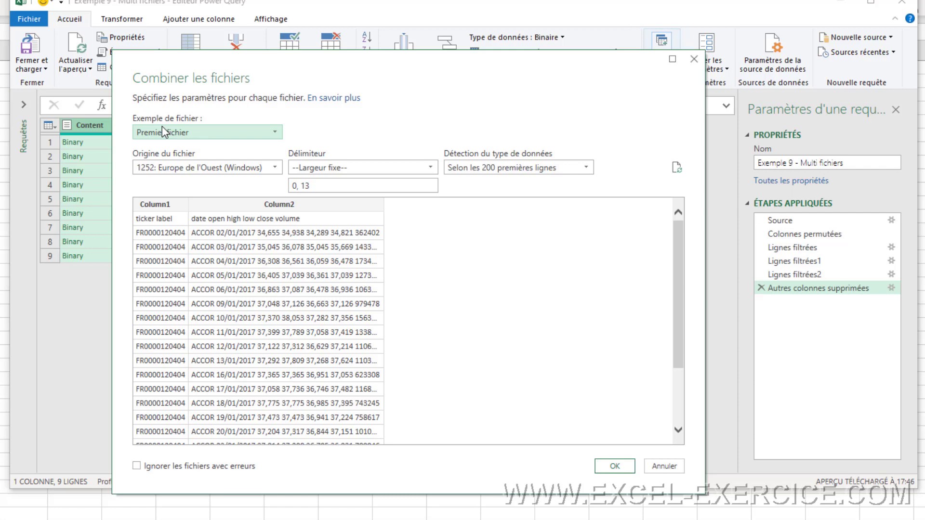
left_click(340, 168)
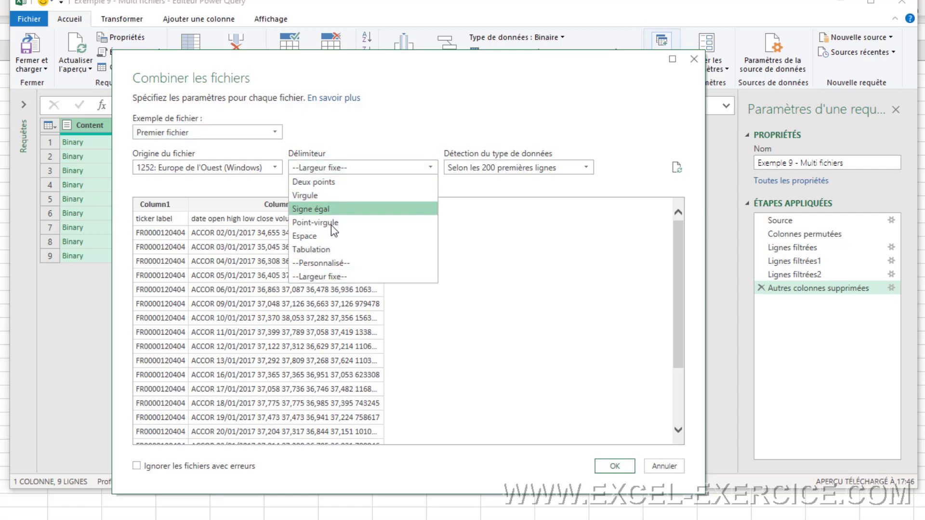
left_click(329, 248)
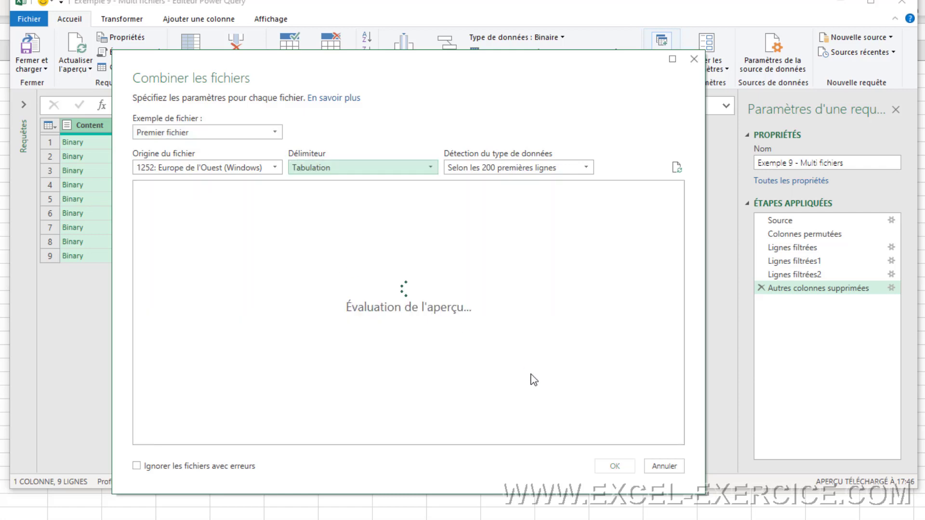
left_click(616, 468)
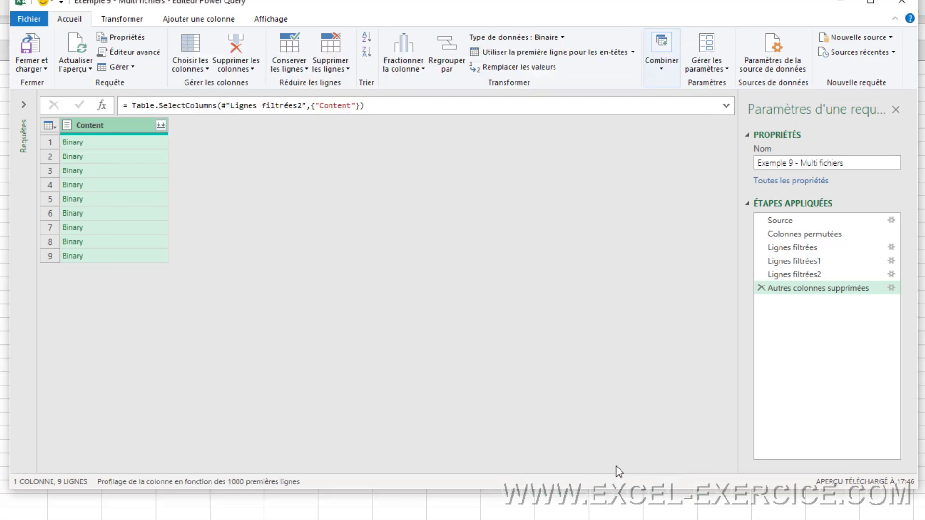